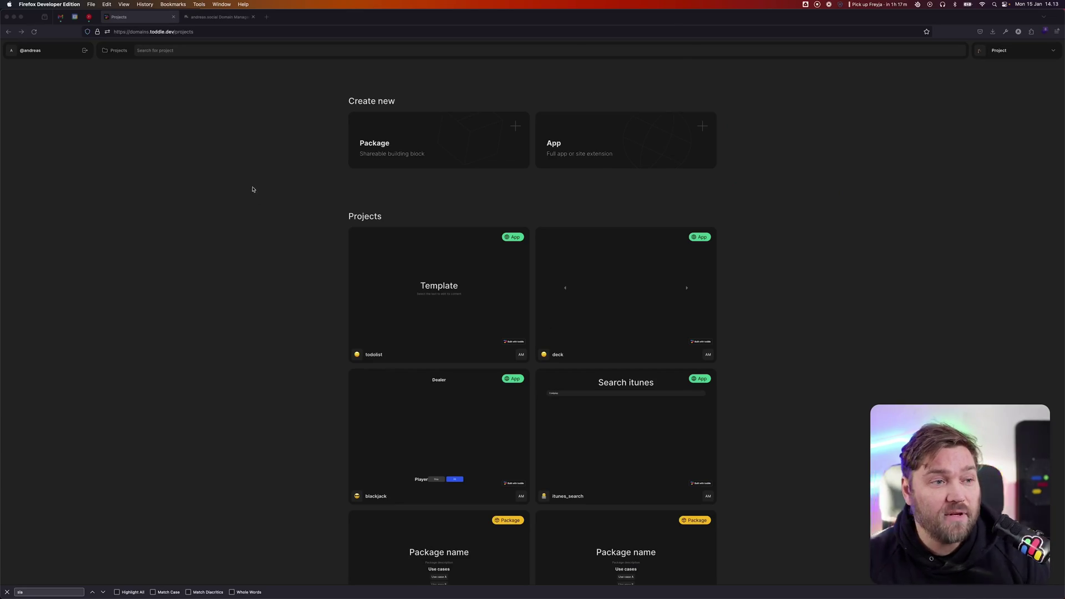
# Search for 'andreas', open the andreas project, and scroll down to its Settings section
pyautogui.click(169, 50)
pyautogui.write('andreas')
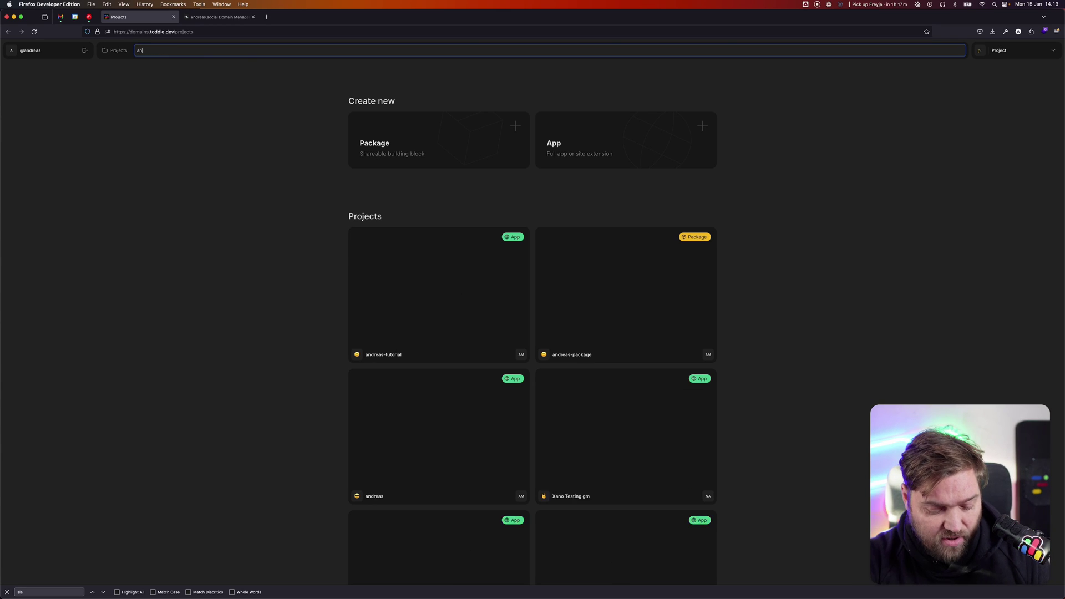
pyautogui.click(418, 414)
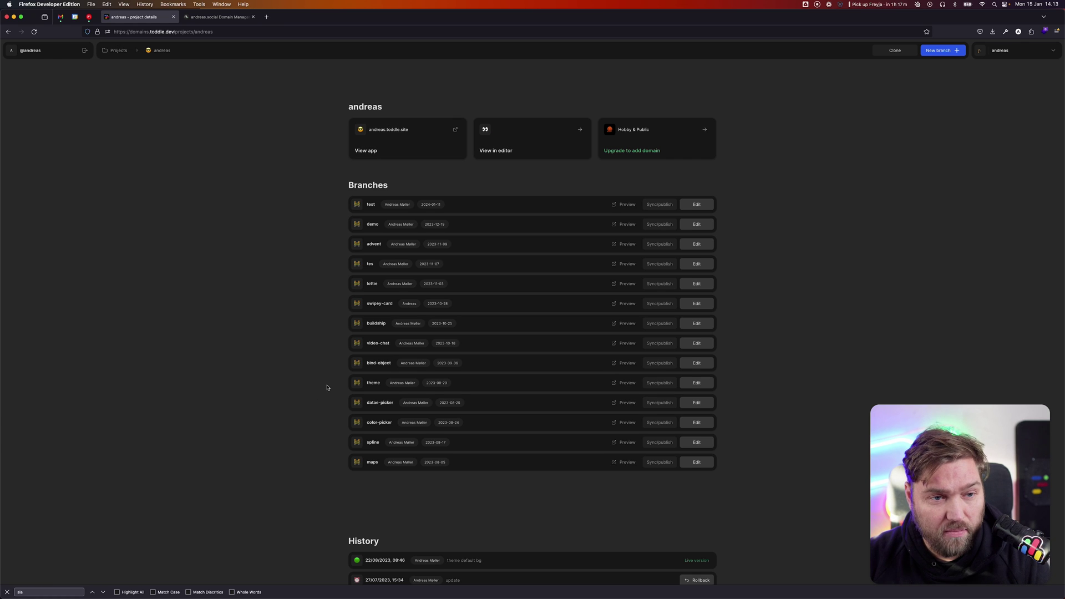
pyautogui.scroll(-6, 275, 230)
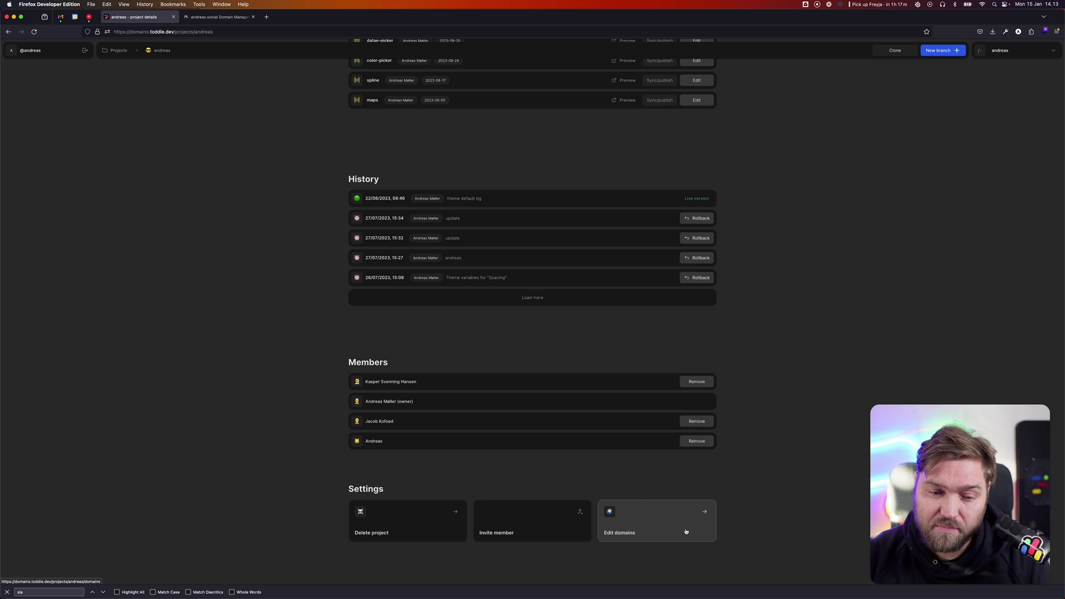
# Open the andreas project's domains list, then view the name.com DNS page for andreas.social
pyautogui.click(660, 531)
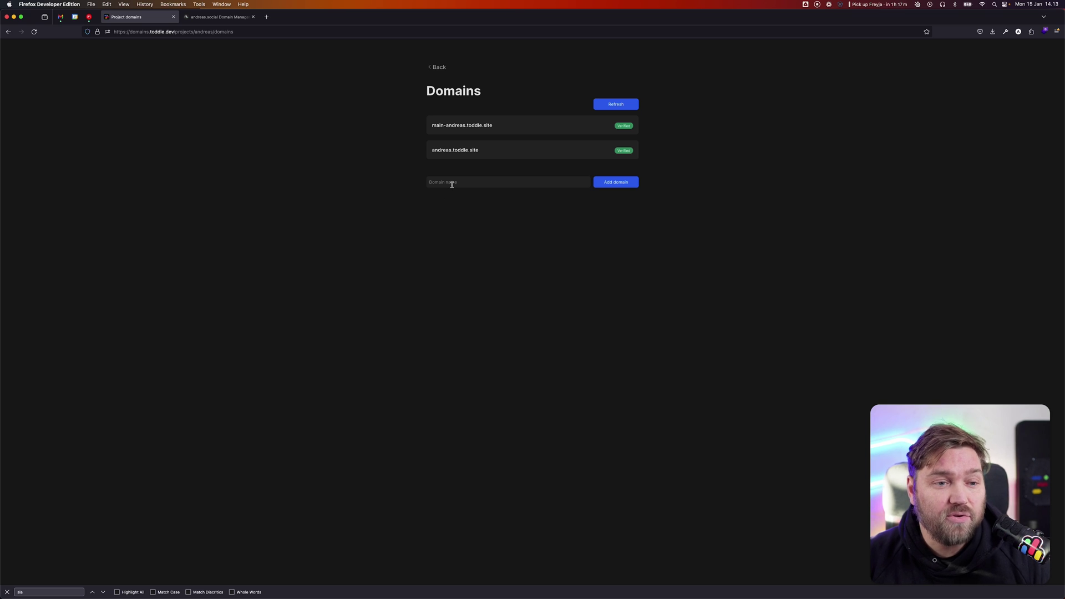
pyautogui.click(221, 16)
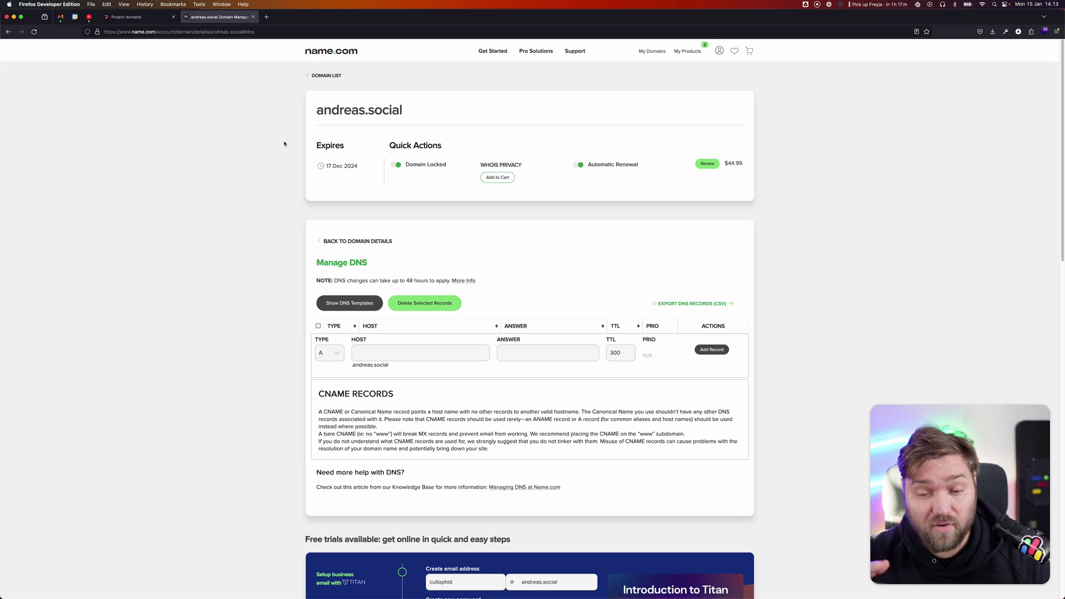
pyautogui.scroll(-1, 459, 297)
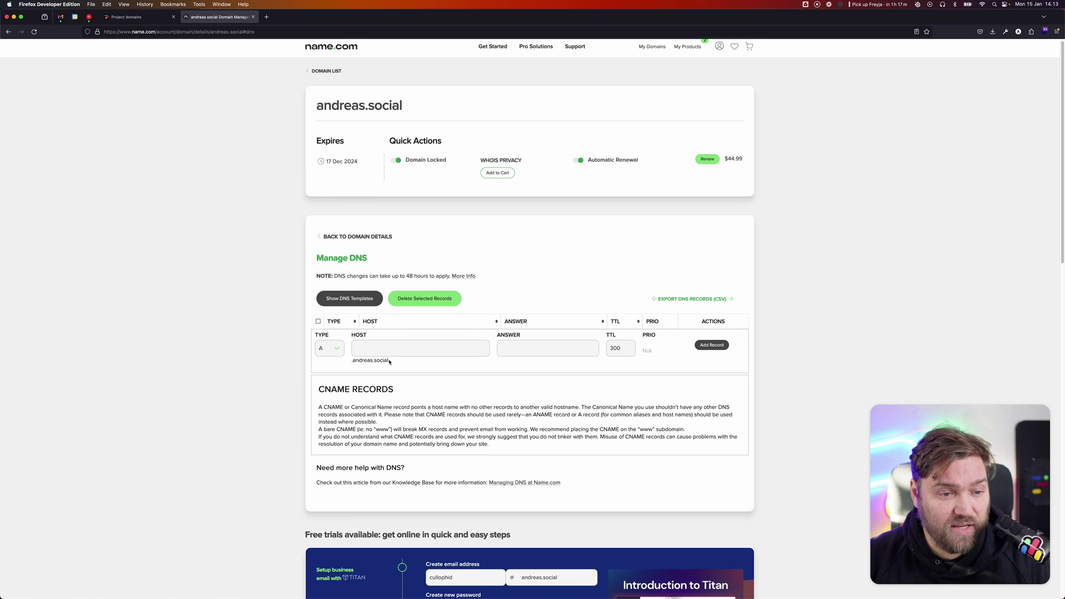
pyautogui.click(132, 16)
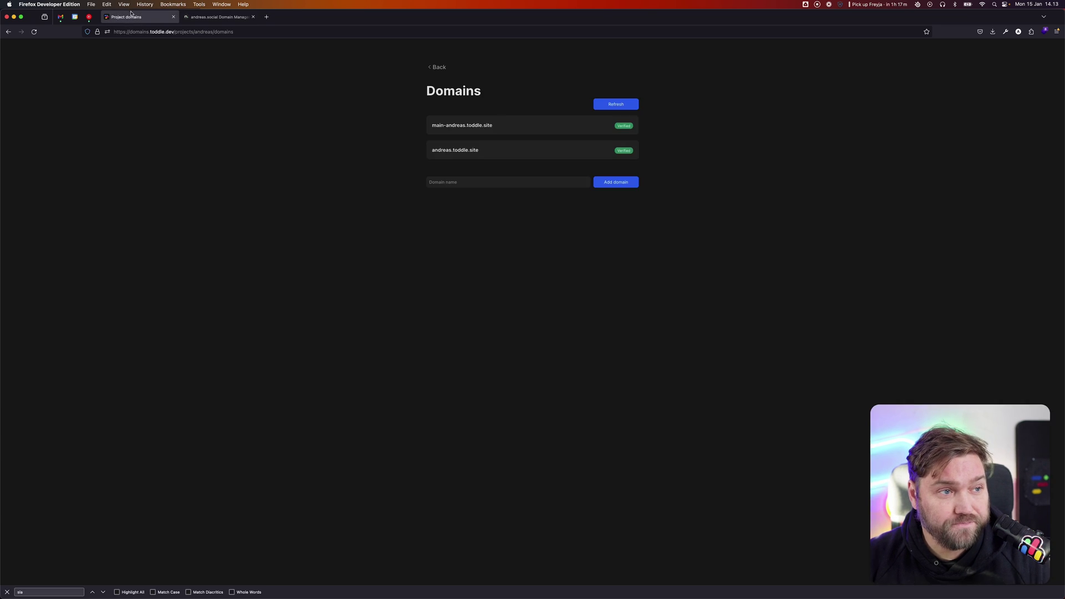
pyautogui.click(452, 181)
pyautogui.write('w')
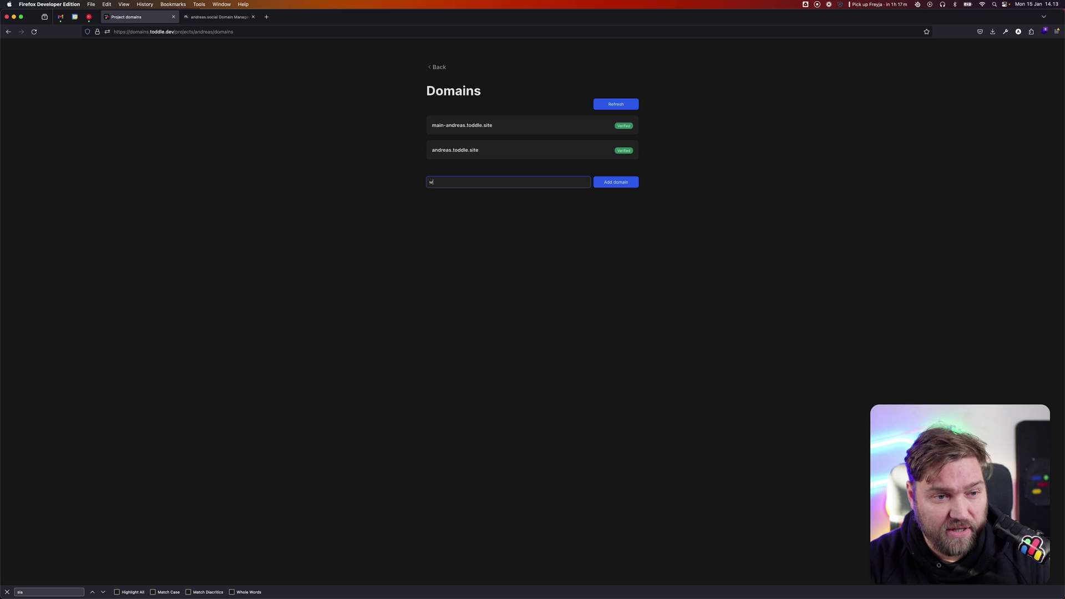
pyautogui.write('ww.andreas.social')
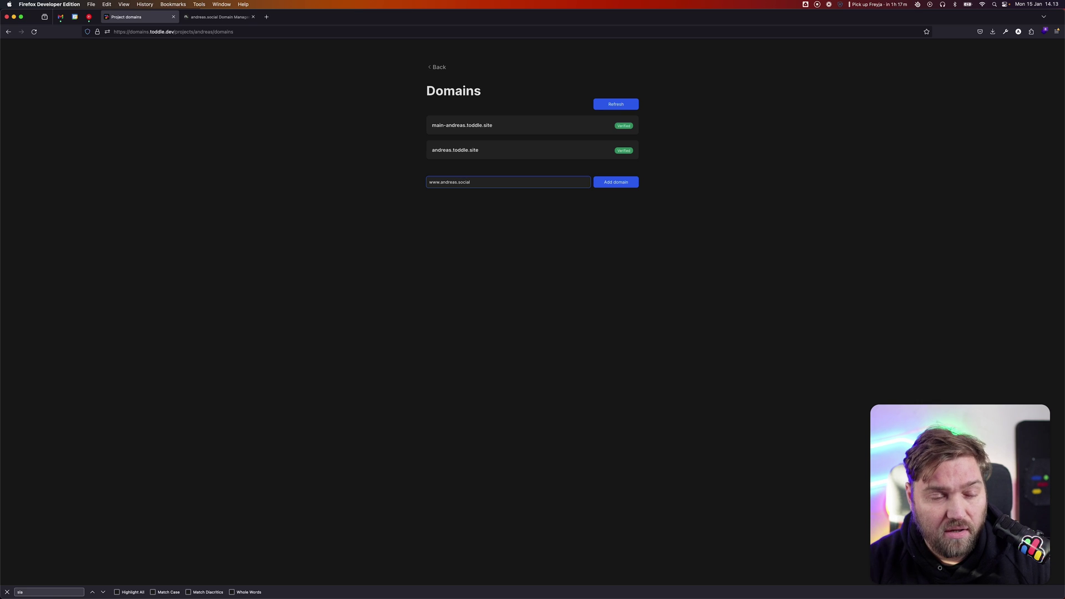
pyautogui.click(623, 185)
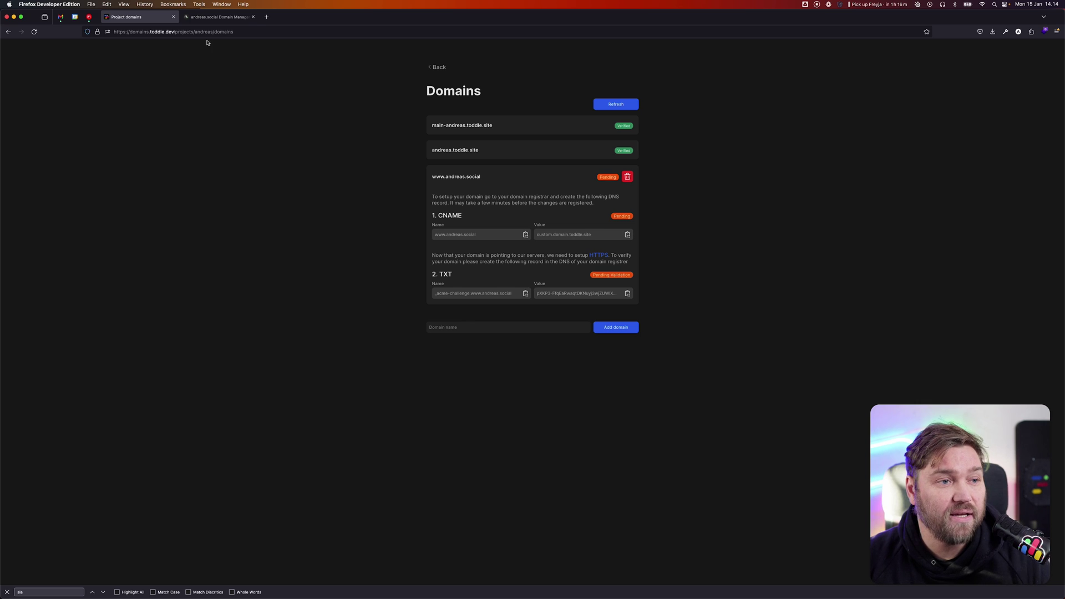
# Fill in a new name.com CNAME record with host www and answer custom-domain.toddle.site
pyautogui.click(212, 17)
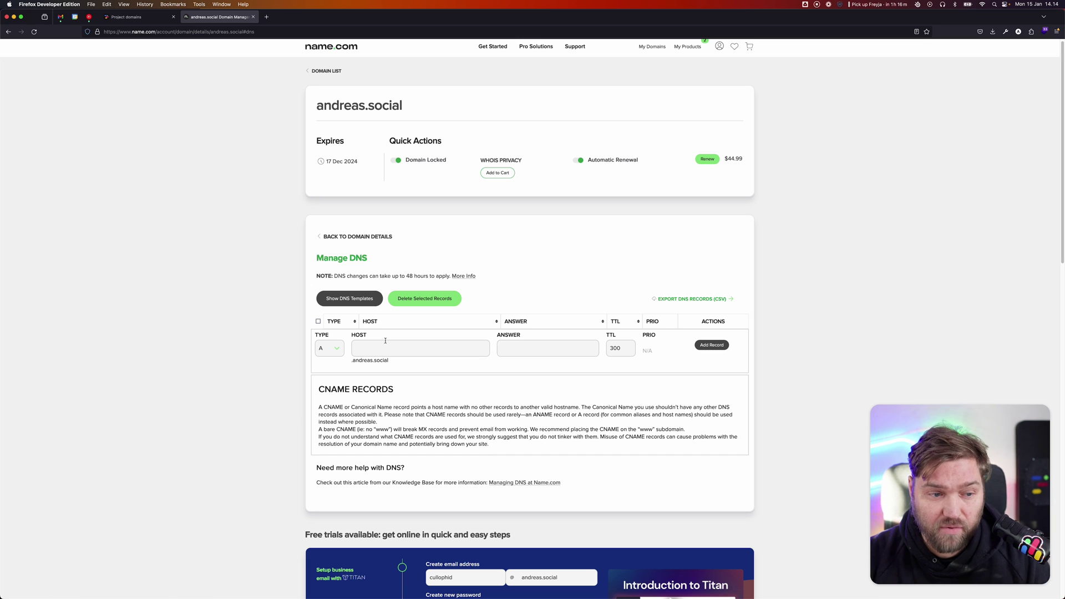
pyautogui.click(330, 349)
pyautogui.click(346, 360)
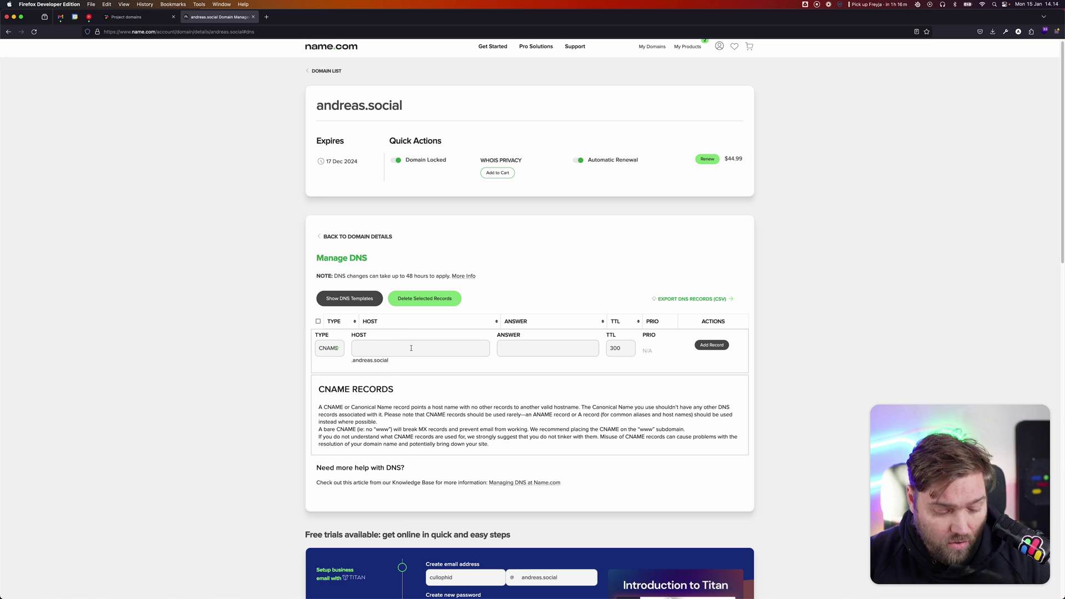
pyautogui.write('www')
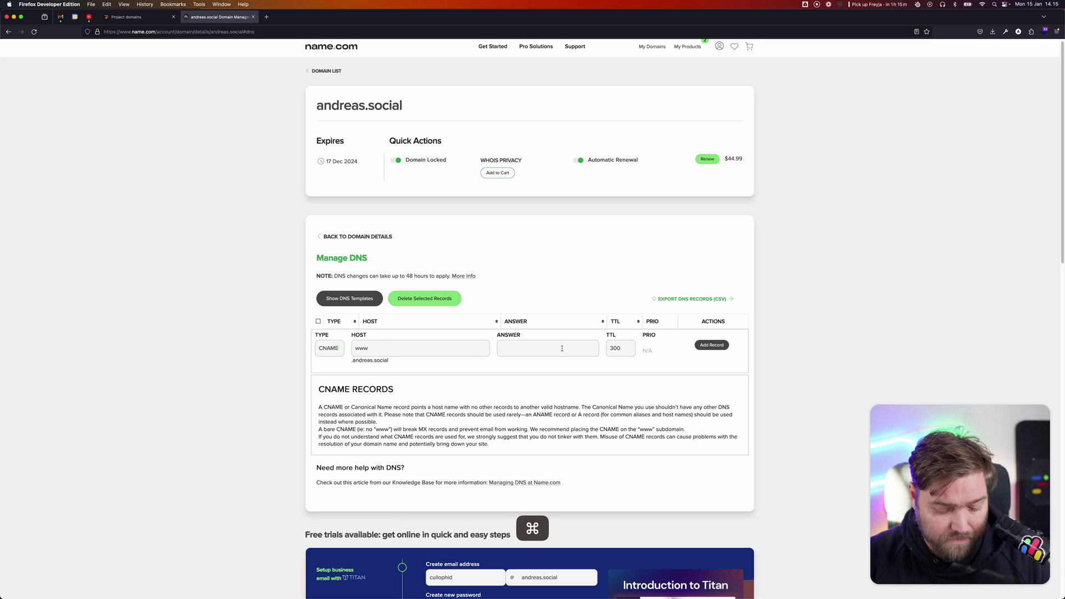
pyautogui.write('custom.domain.toddle.site')
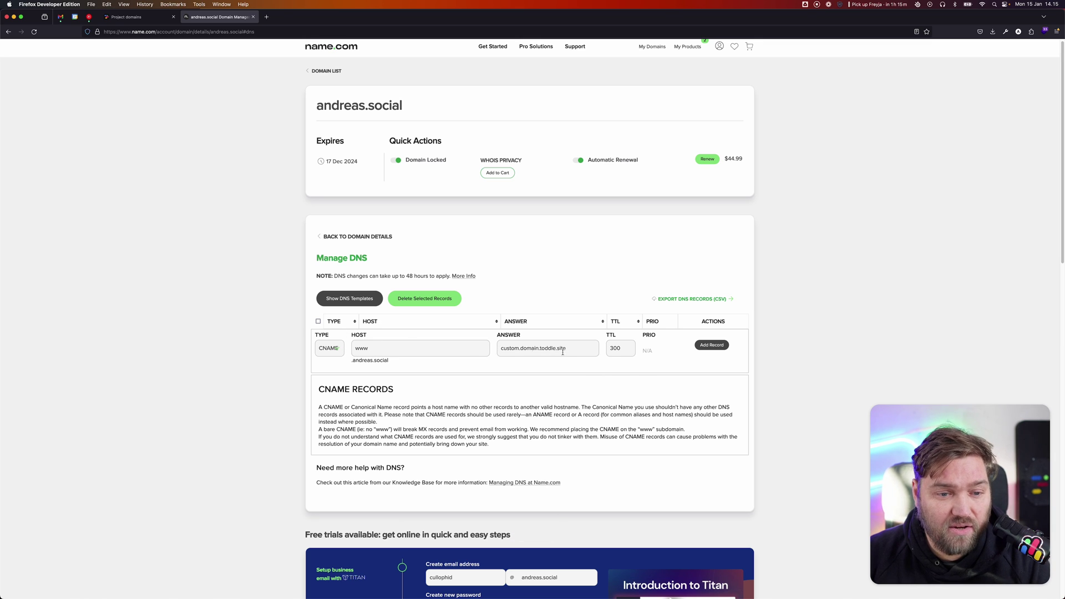
# Save the CNAME record for www pointing to custom-domain.toddle.site with TTL 300
pyautogui.click(712, 345)
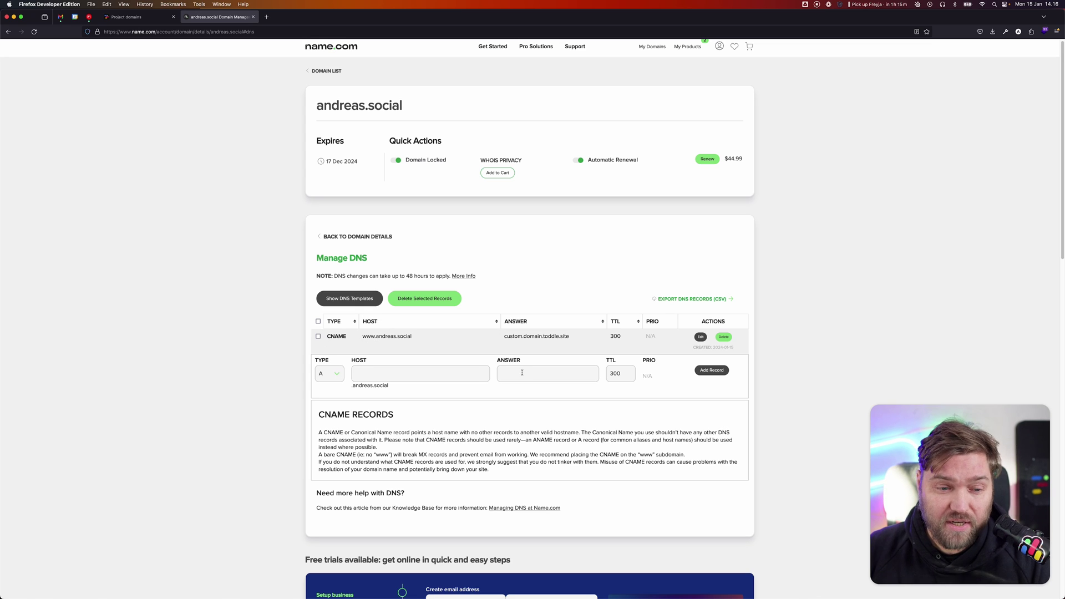
# Confirm in Toddle that the CNAME step reads Done, then return to name.com
pyautogui.click(143, 19)
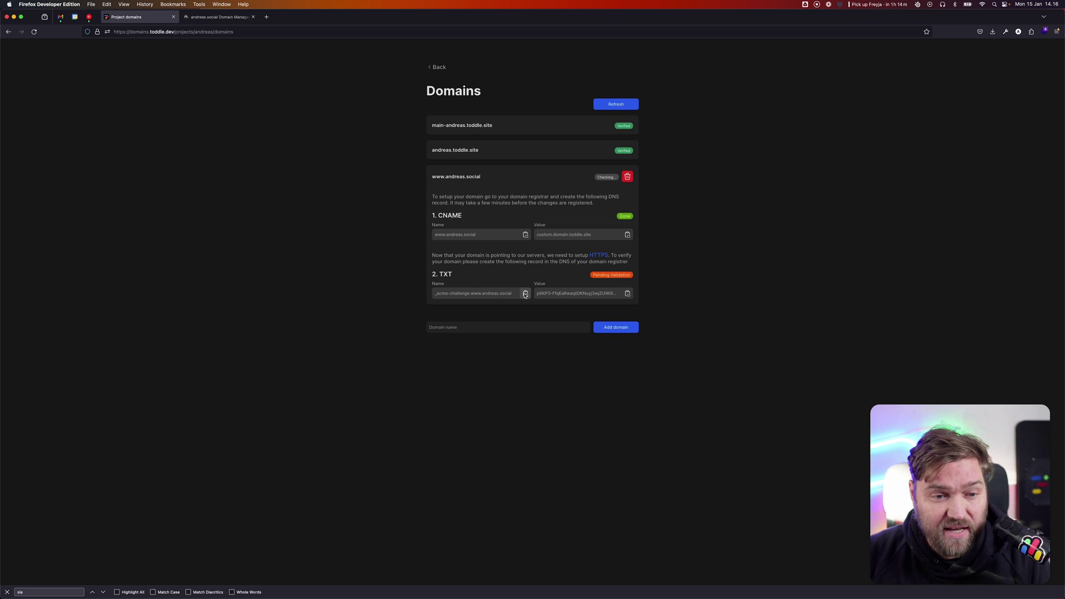
pyautogui.hotkey('ctrl', 'Tab')
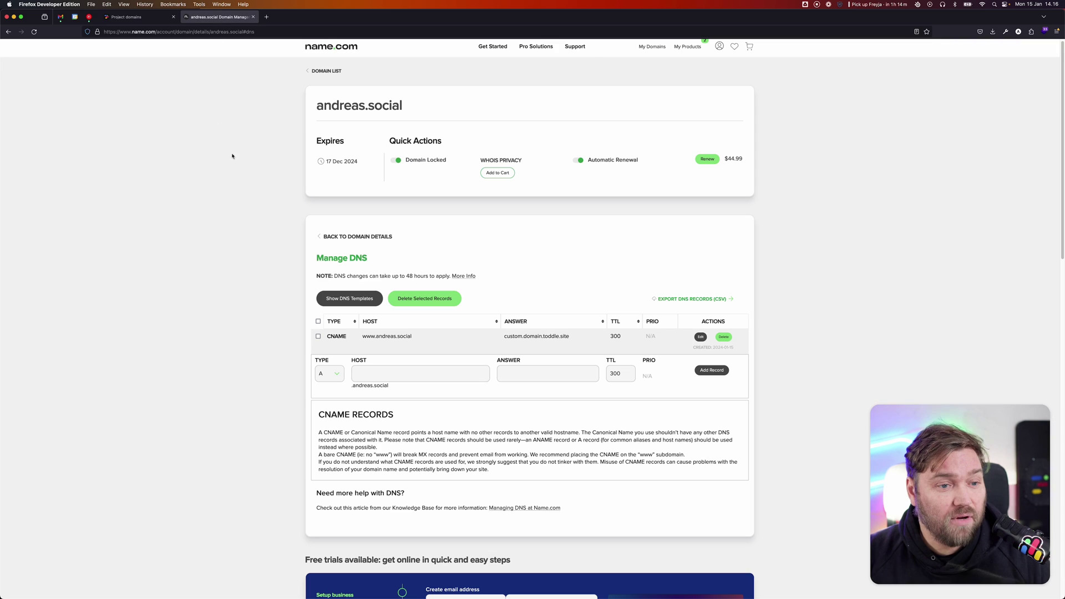
pyautogui.click(328, 372)
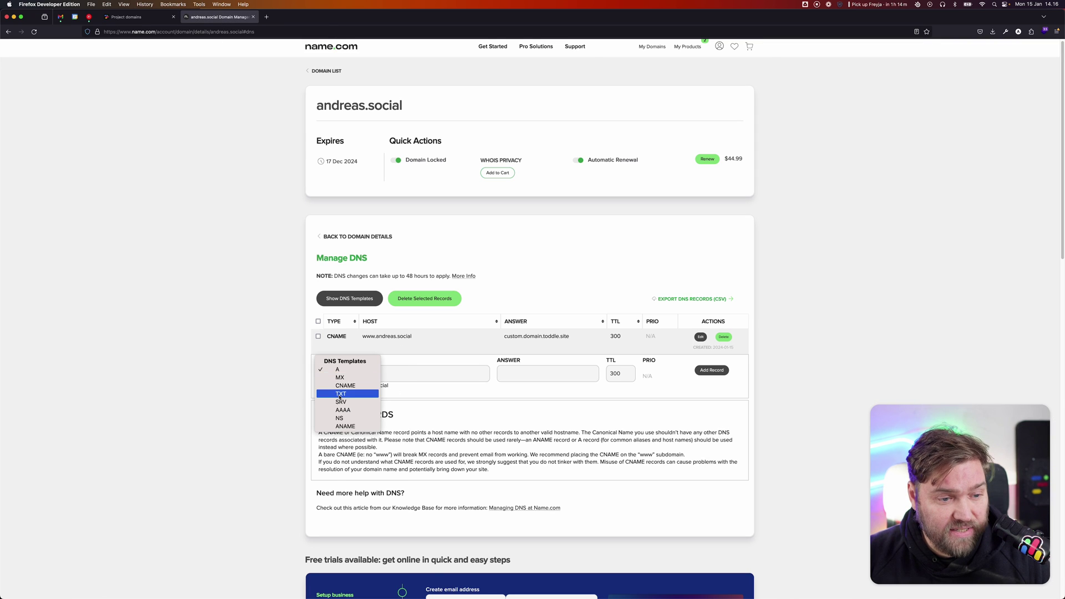
pyautogui.click(327, 395)
pyautogui.click(399, 373)
pyautogui.write('_acme-challenge.www.andreas.social')
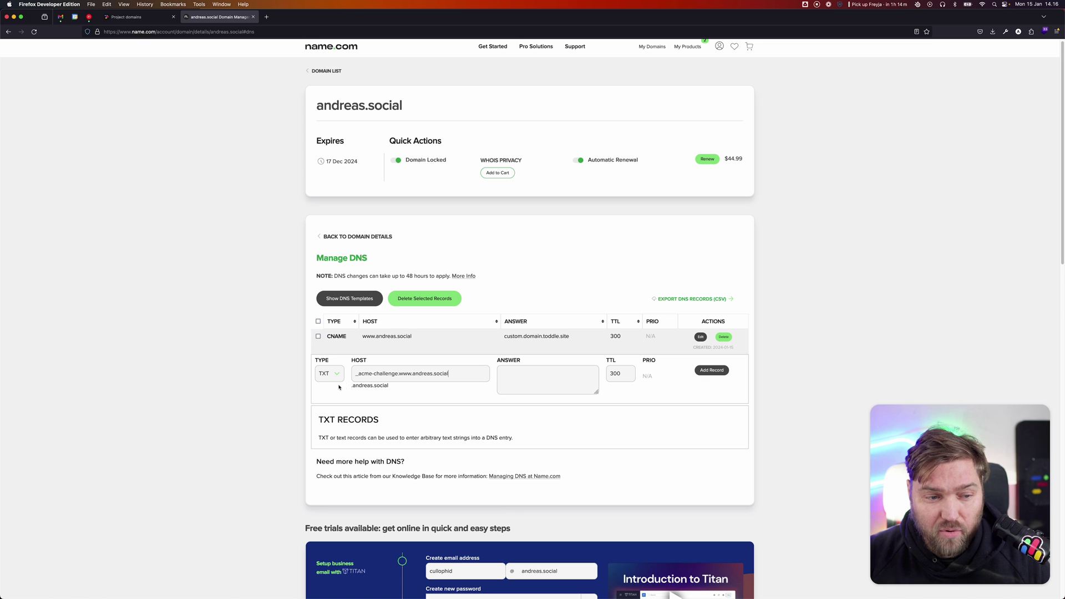
pyautogui.hotkey('alt', 'BackSpace')
pyautogui.hotkey('alt', 'BackSpace')
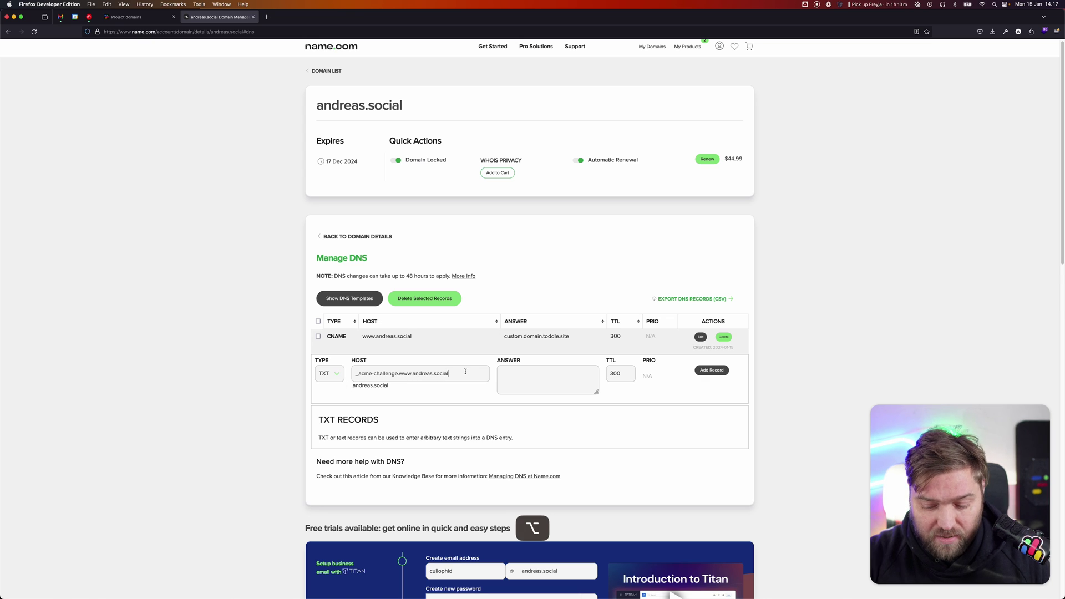
pyautogui.press('BackSpace')
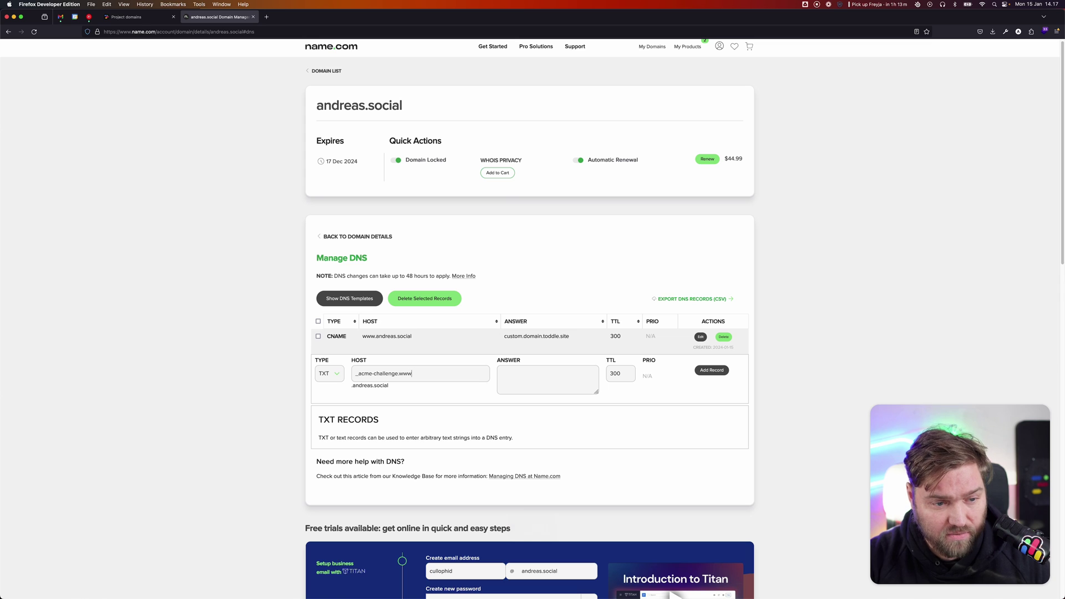
# Paste Toddle's verification token as the TXT answer and save the record
pyautogui.click(157, 17)
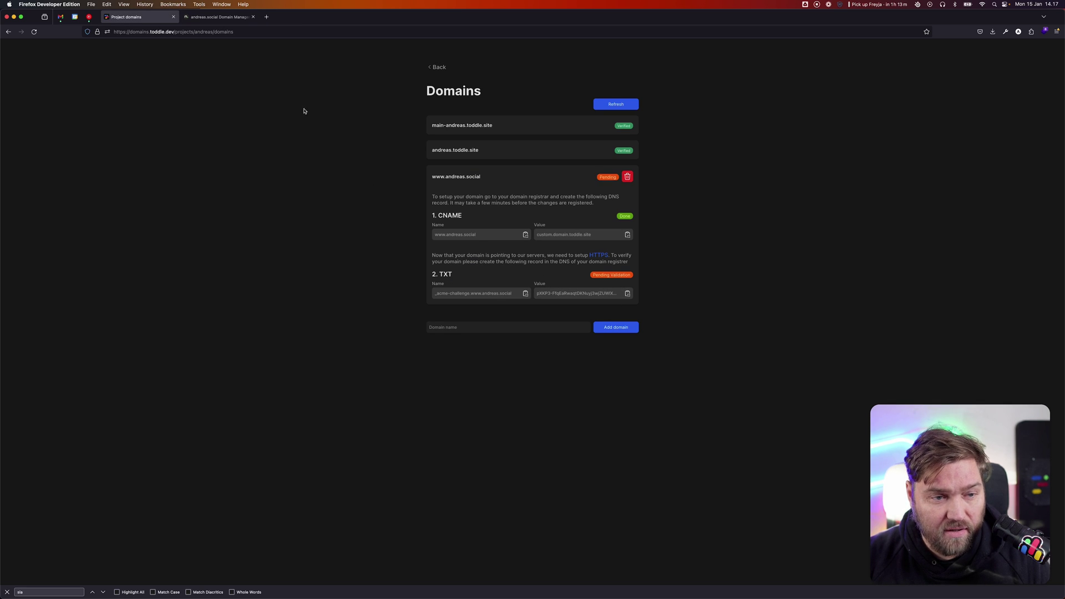
pyautogui.click(219, 17)
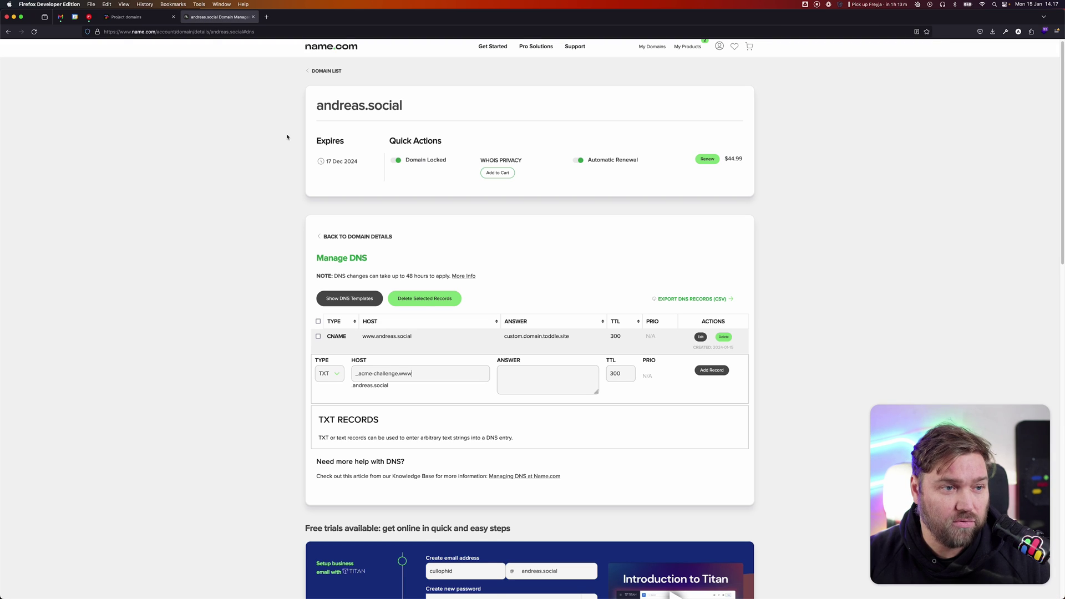
pyautogui.click(554, 385)
pyautogui.press('super+v')
pyautogui.click(711, 370)
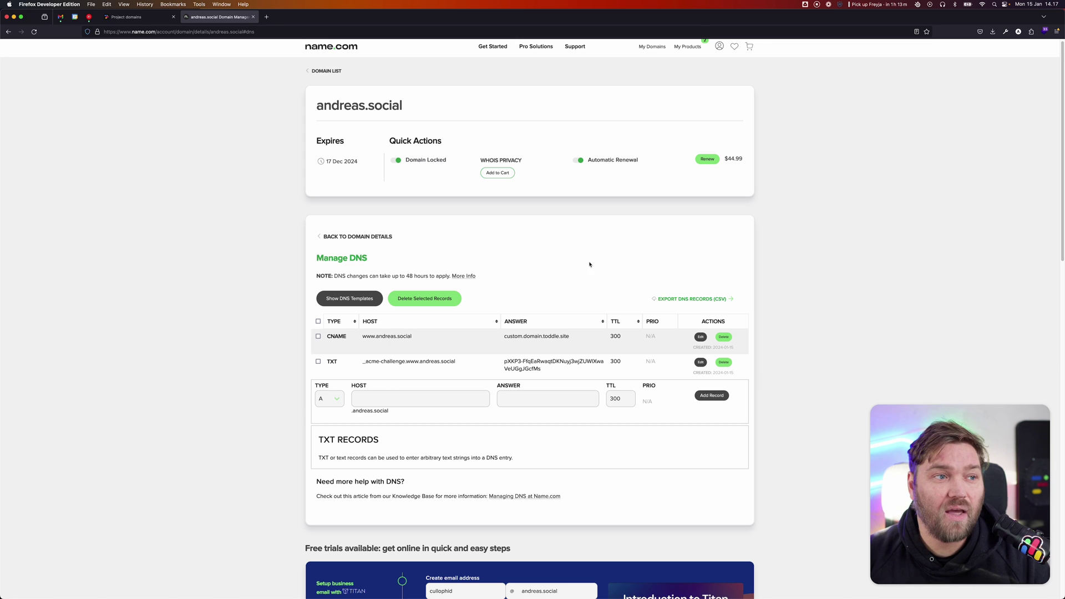
pyautogui.hotkey('ctrl', 'shift', 'Tab')
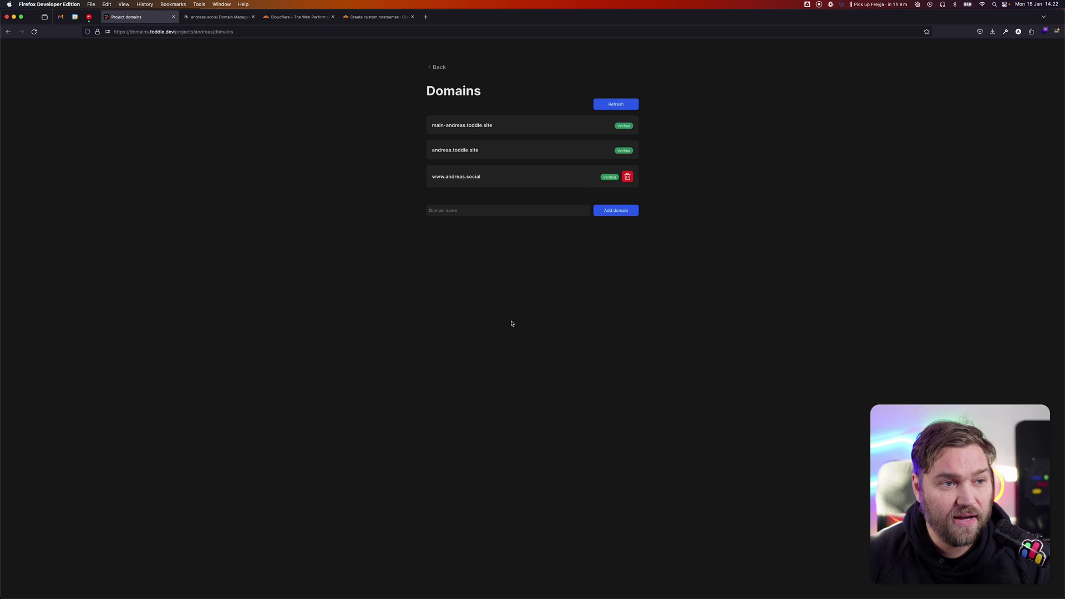
pyautogui.press('super+t')
pyautogui.write('www.andreas')
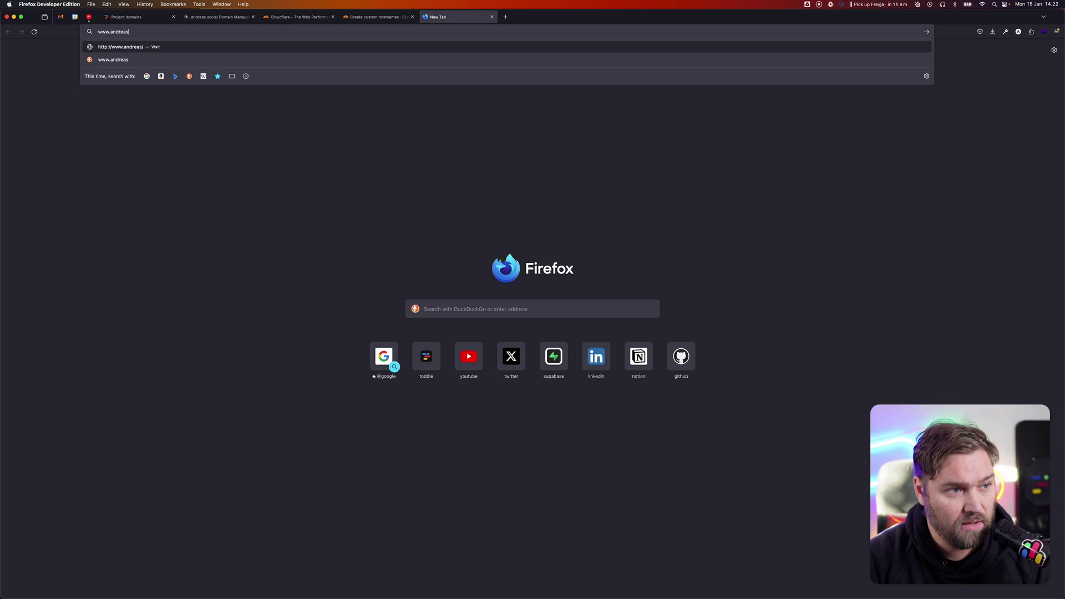
pyautogui.write('.social')
pyautogui.press('Return')
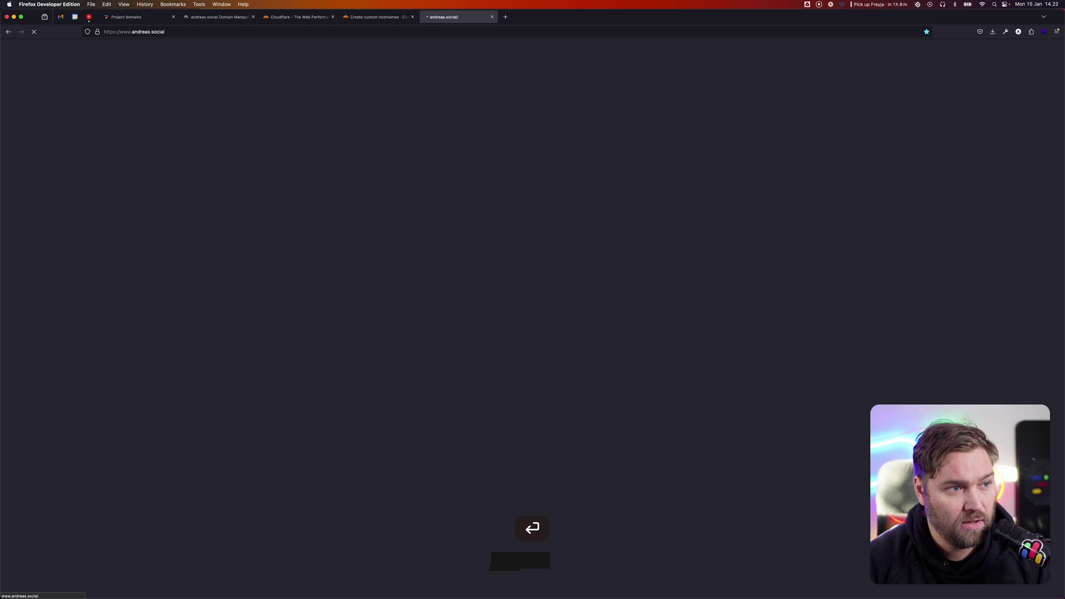